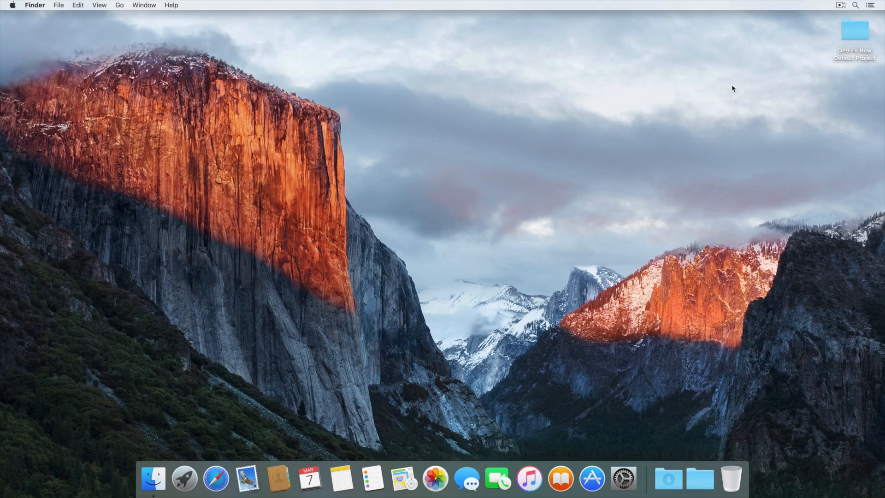
Browse the DP9 FS New Default Project folder's Audio Files, Autosaves and .dpdoc document in Finder
double_click(855, 32)
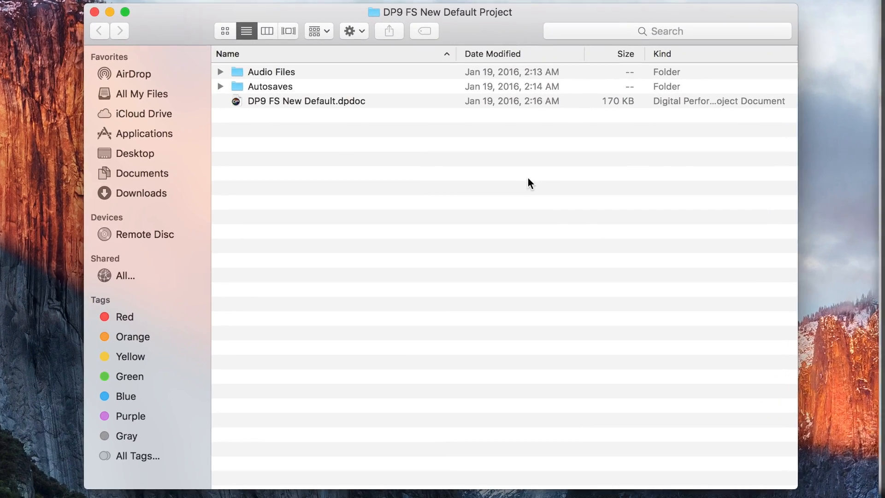
click(444, 71)
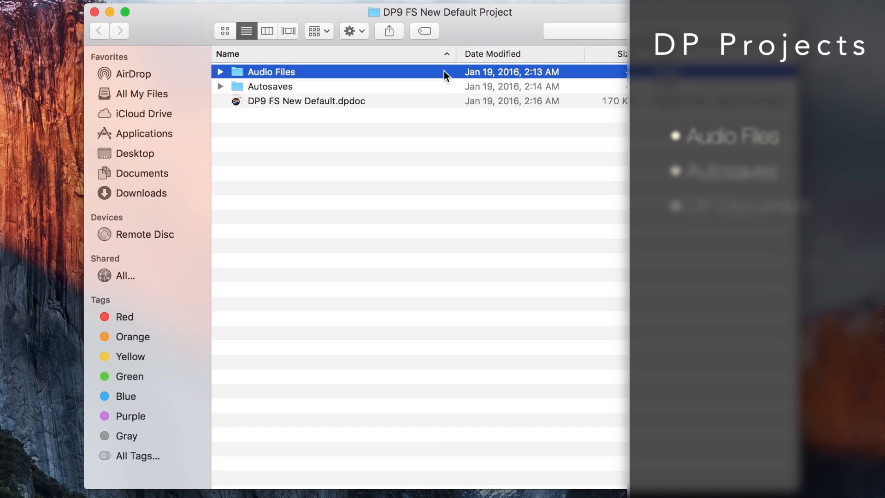
click(444, 88)
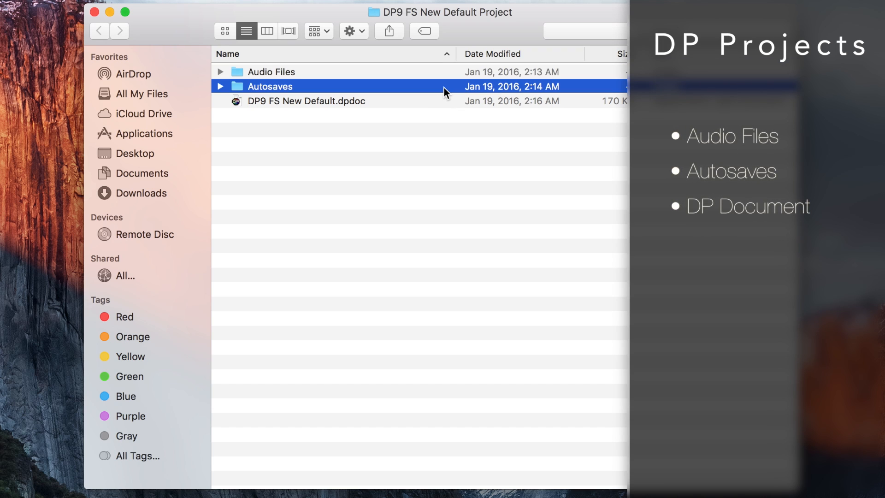
click(444, 102)
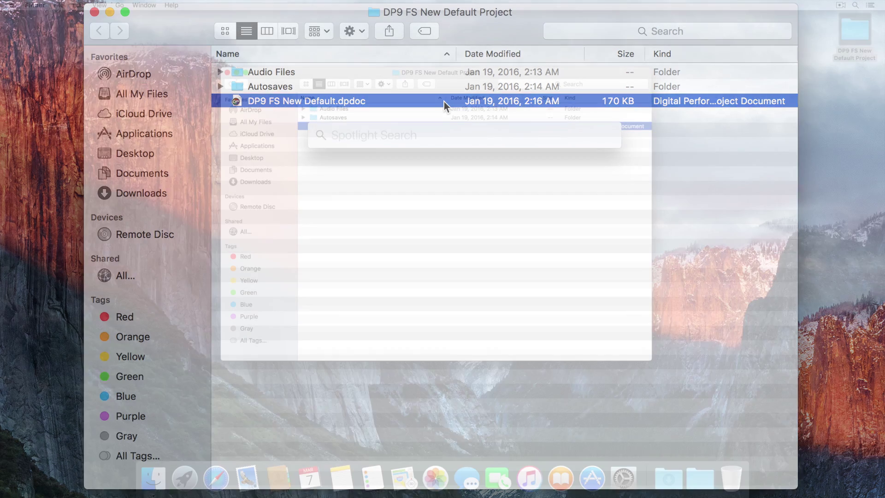
Launch Digital Performer via Spotlight search
key(super+space)
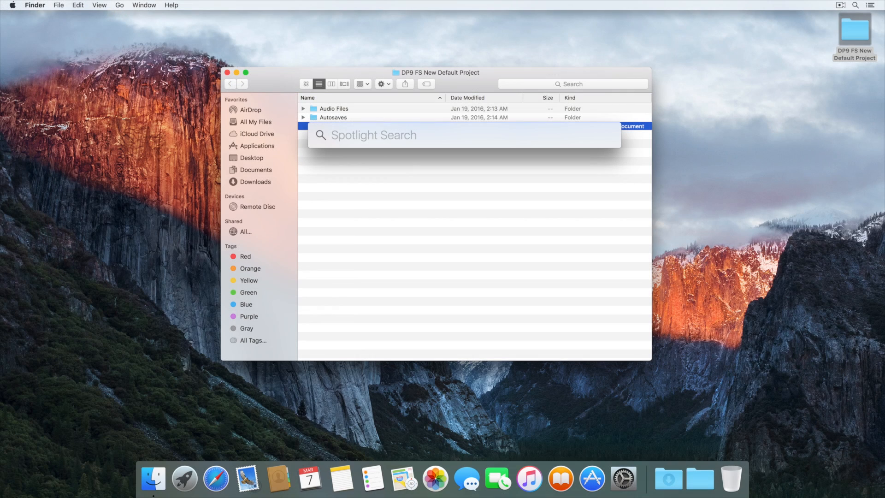
text(digi)
key(Return)
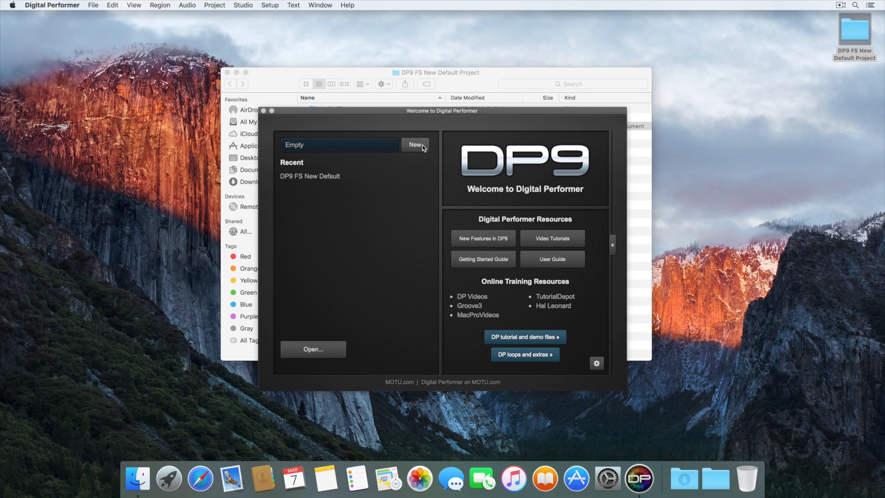
Open the DP9 FS New Default.dpdoc project from the welcome window
click(324, 351)
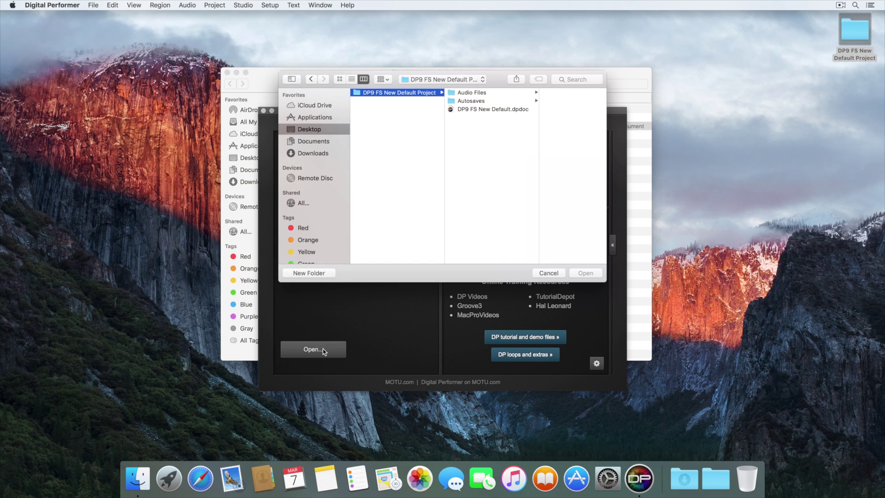
click(490, 110)
click(579, 272)
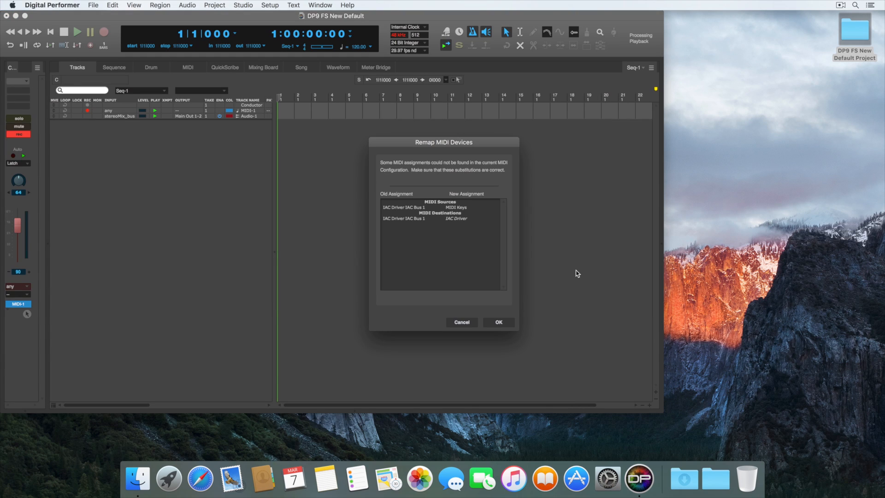
Accept the MIDI device remapping and begin Save A Copy As for the project
key(Return)
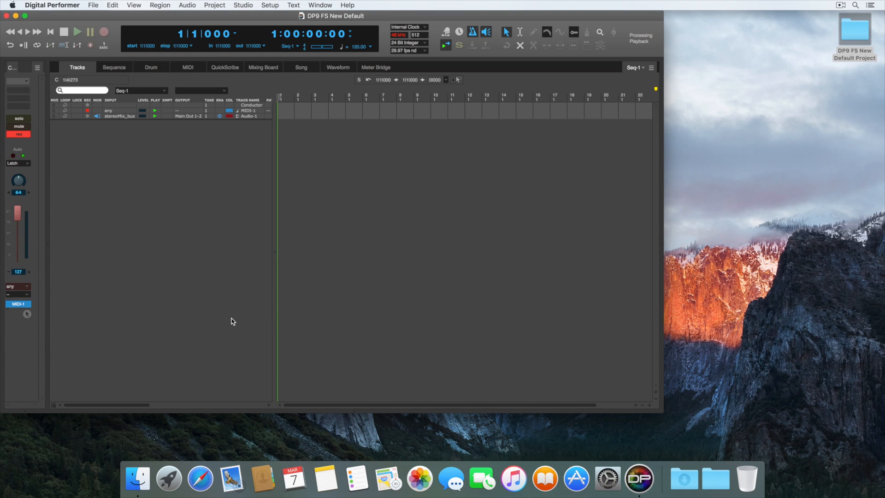
click(94, 5)
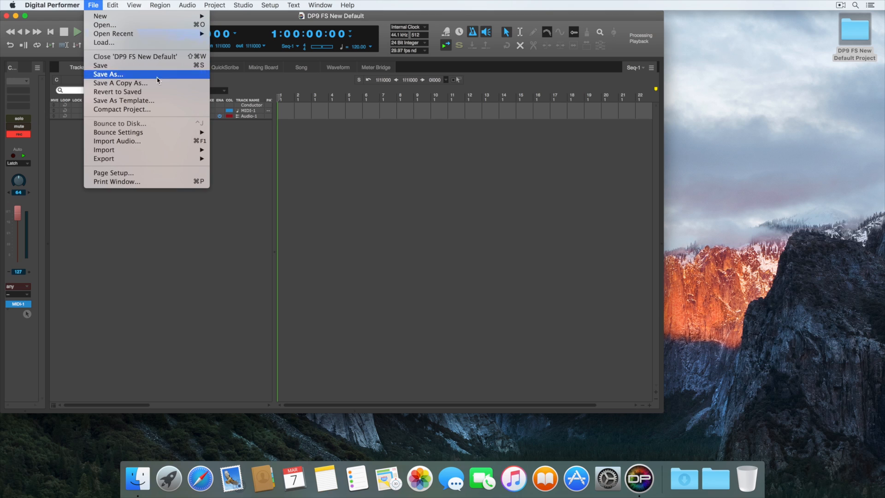
click(157, 84)
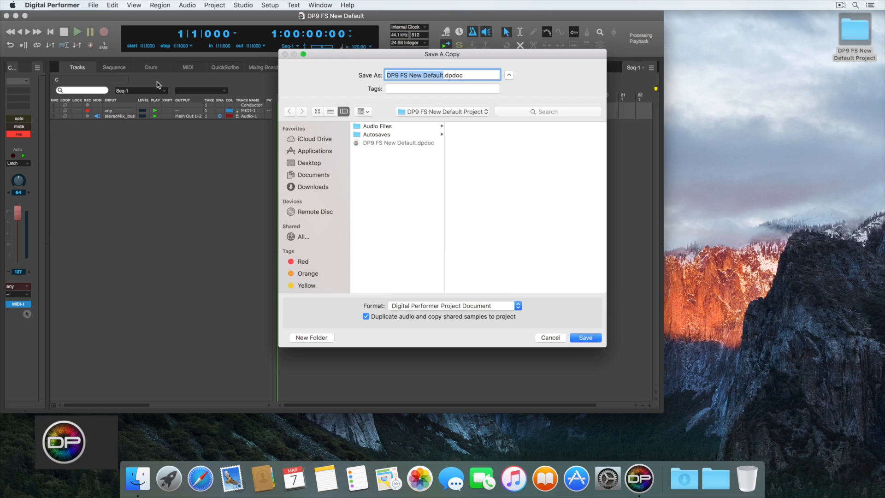
text(LastName)
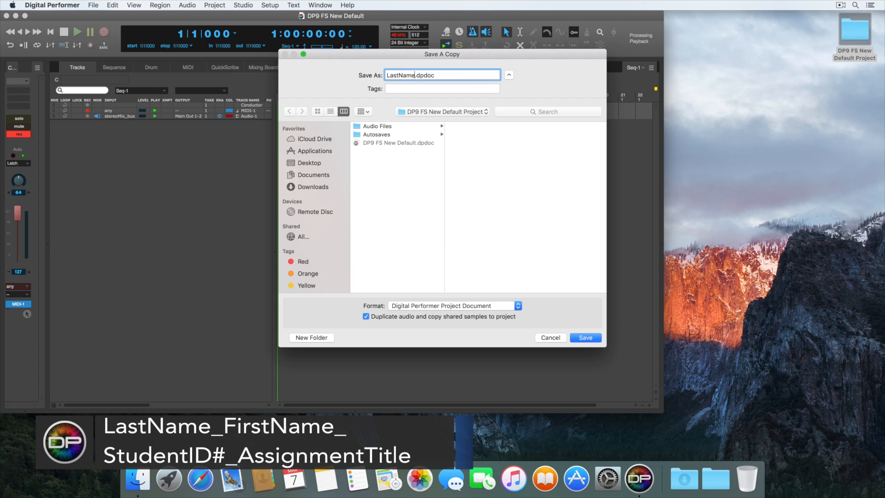
text(_FirstName_)
text(StudentID#_As)
text(signmentTitle)
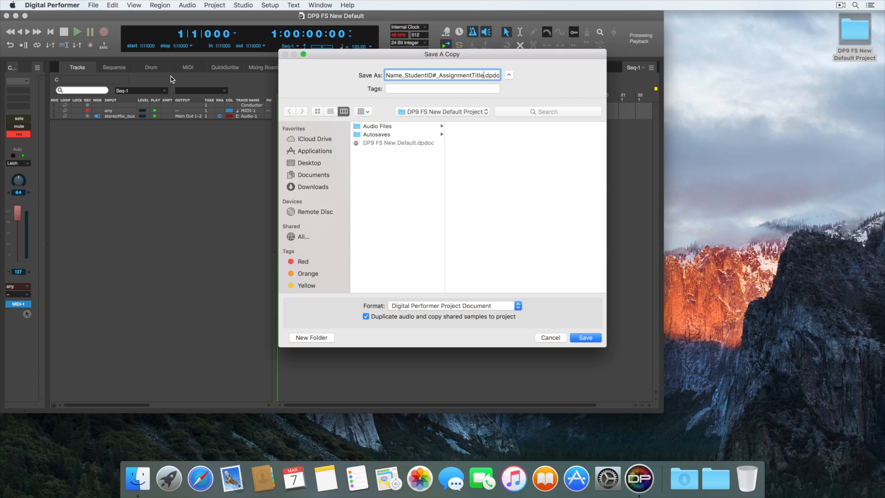
Create a Digital Performer Projects folder in Documents and save the project copy there
click(305, 177)
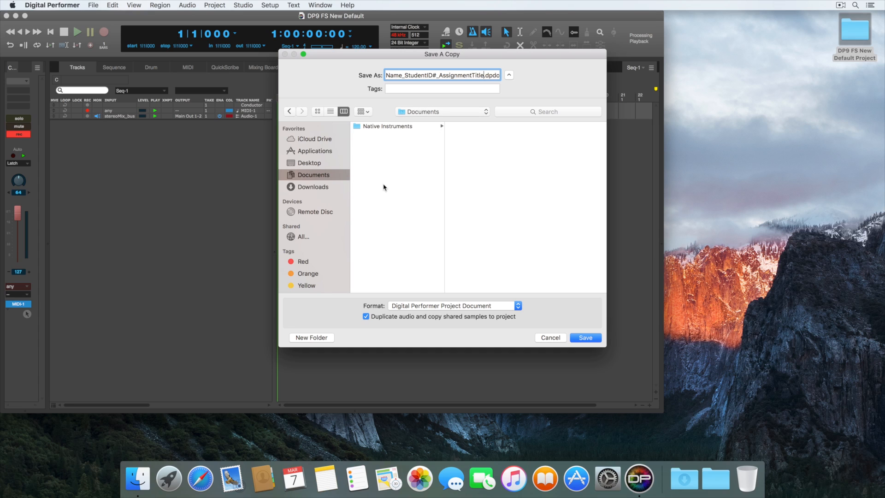
click(313, 337)
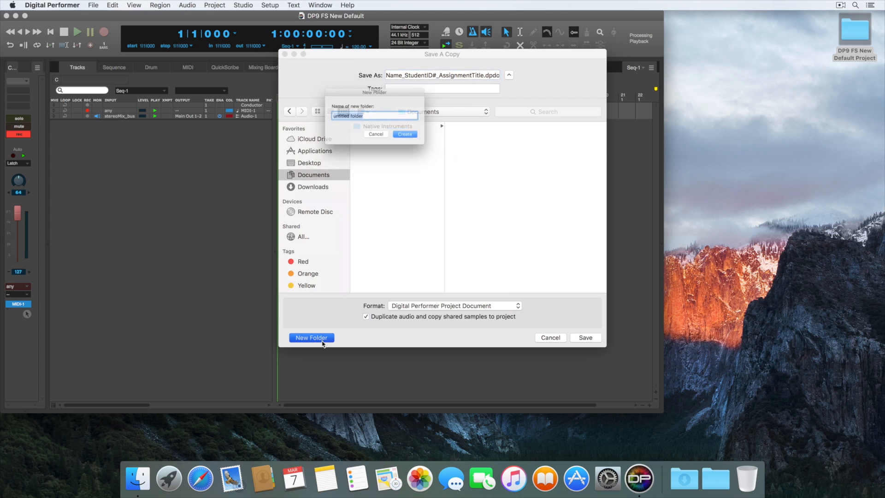
text(Digital P)
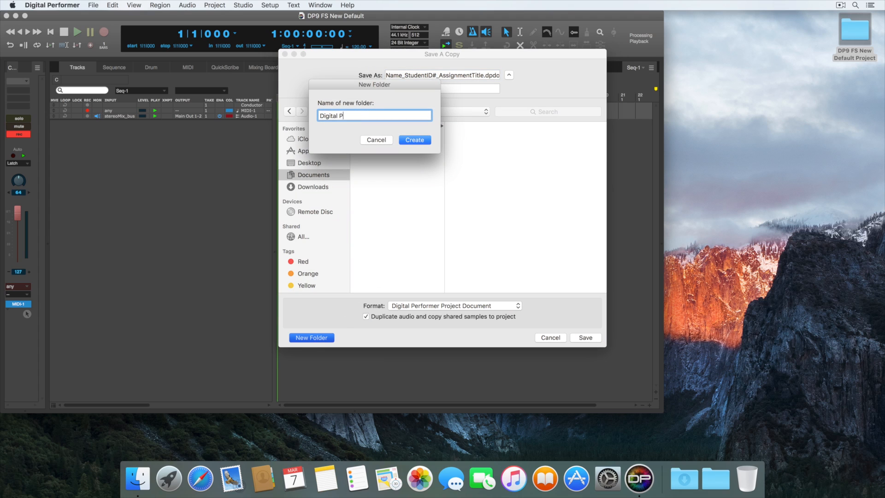
text(erformerProjects)
click(415, 139)
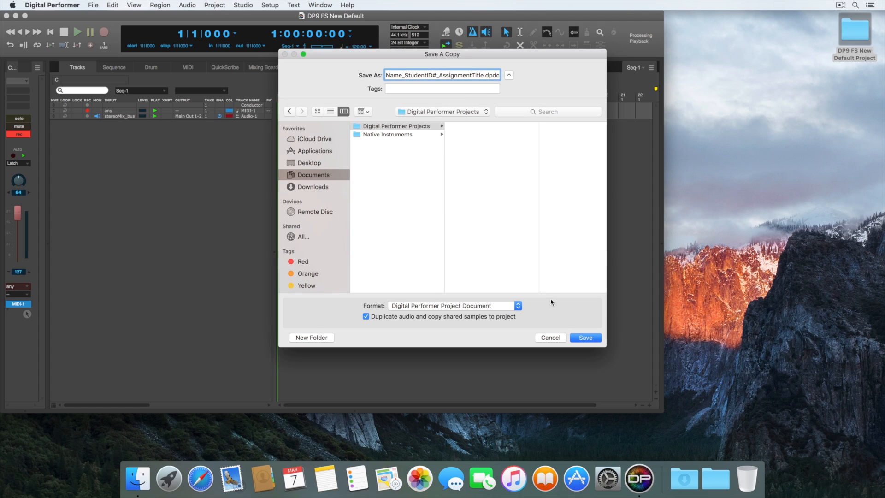
click(584, 337)
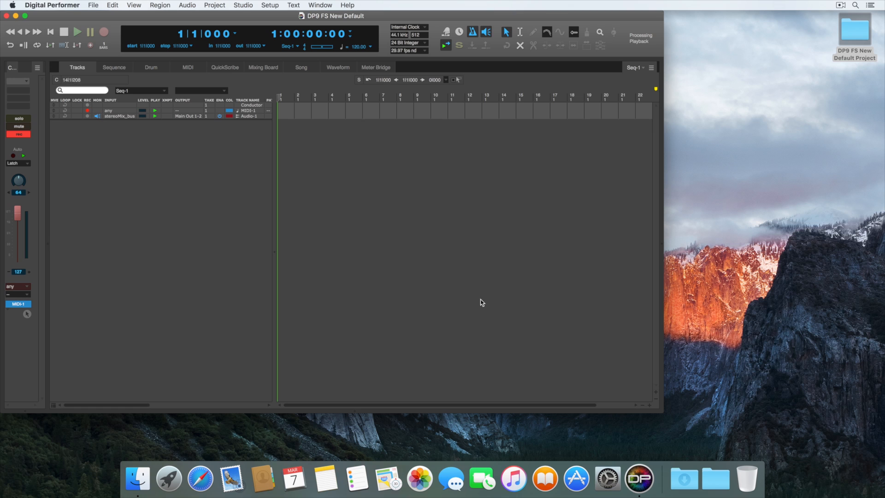
Close the default project and reopen the saved copy from Documents > Digital Performer Projects
click(7, 15)
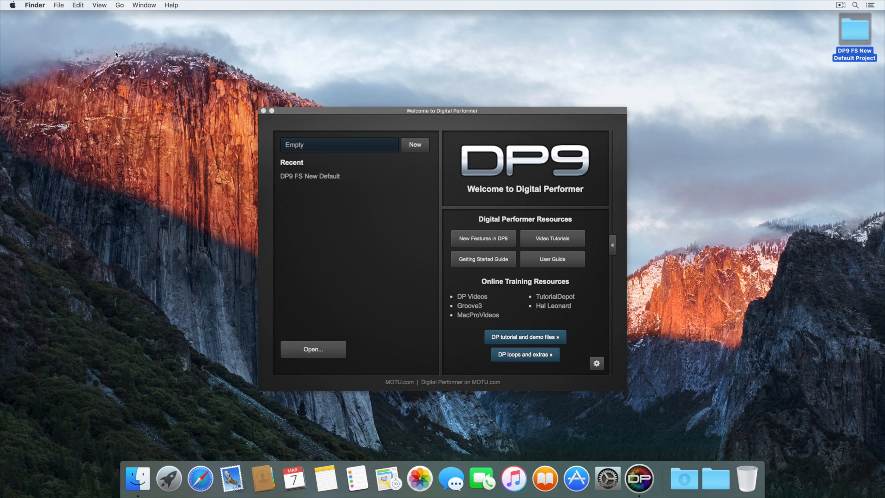
click(323, 343)
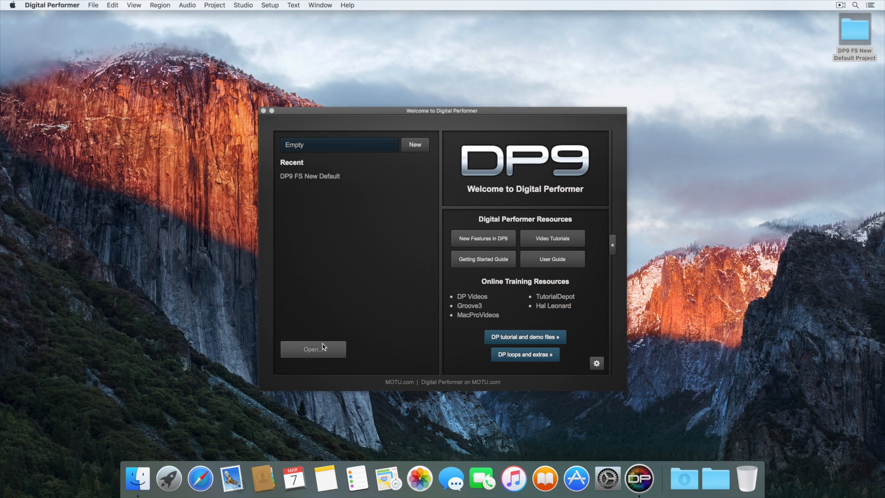
click(322, 346)
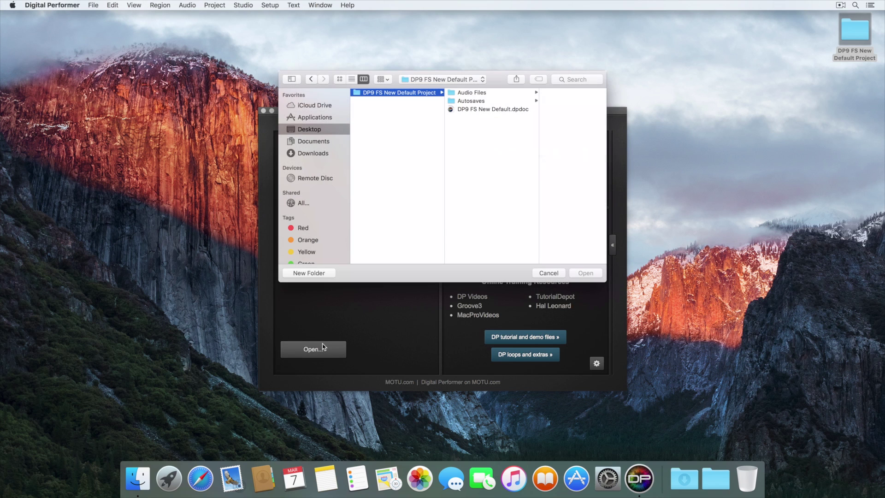
click(309, 140)
click(392, 93)
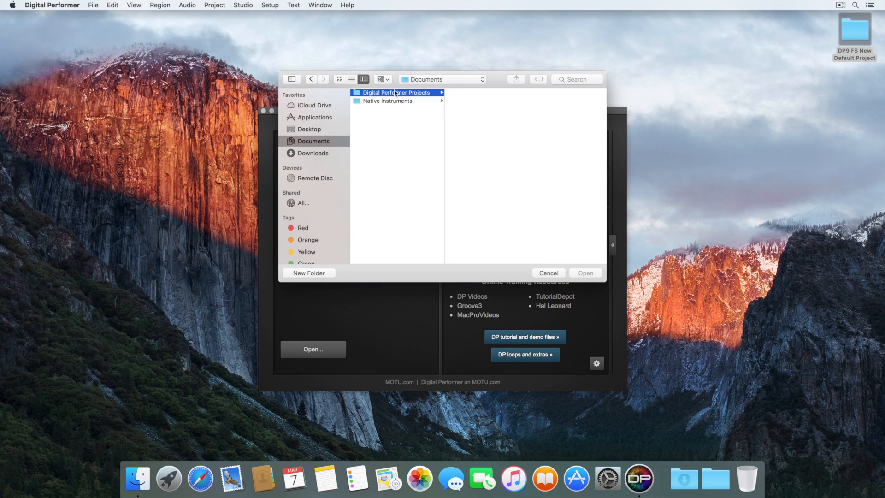
click(484, 93)
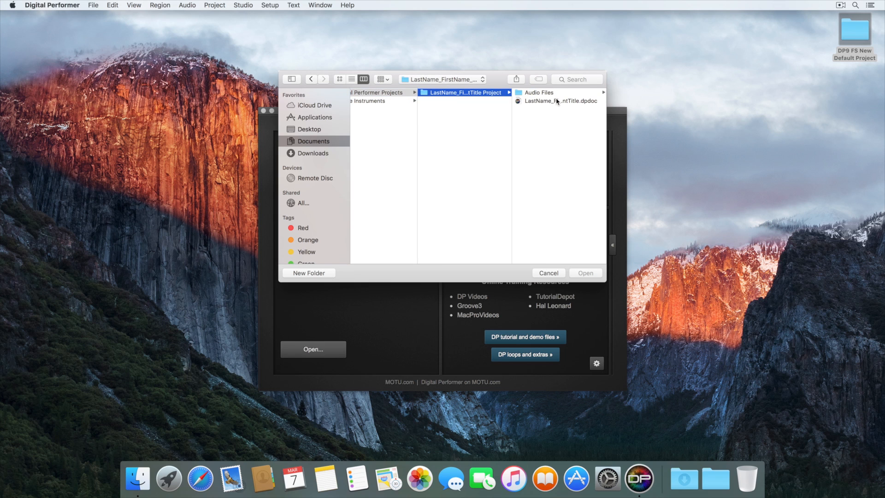
click(558, 101)
click(585, 273)
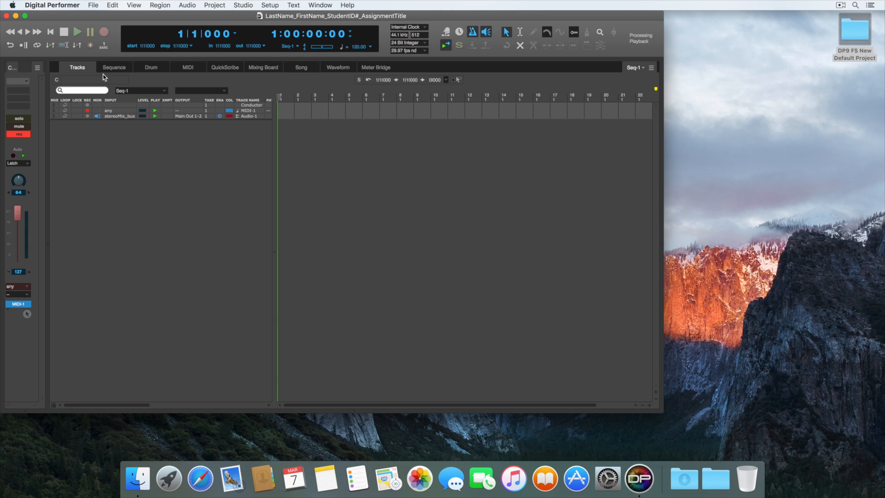
Bring up Digital Performer's Preferences on the Document page
click(52, 5)
click(56, 29)
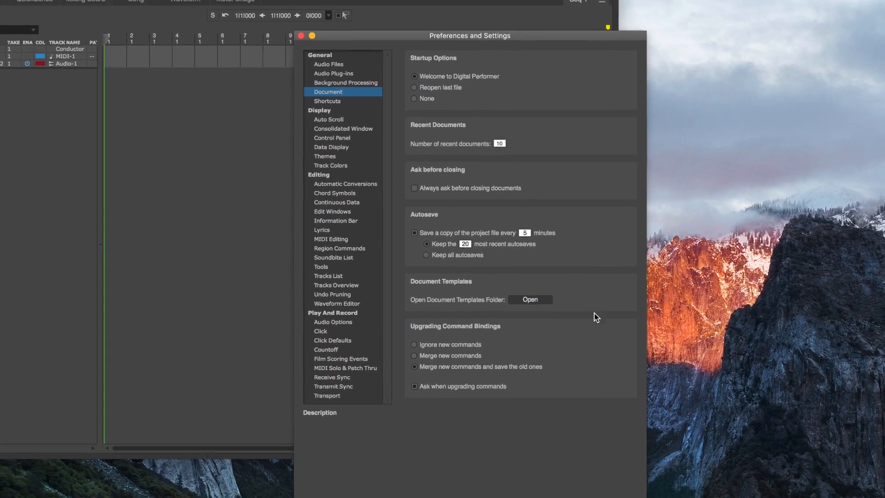
click(646, 474)
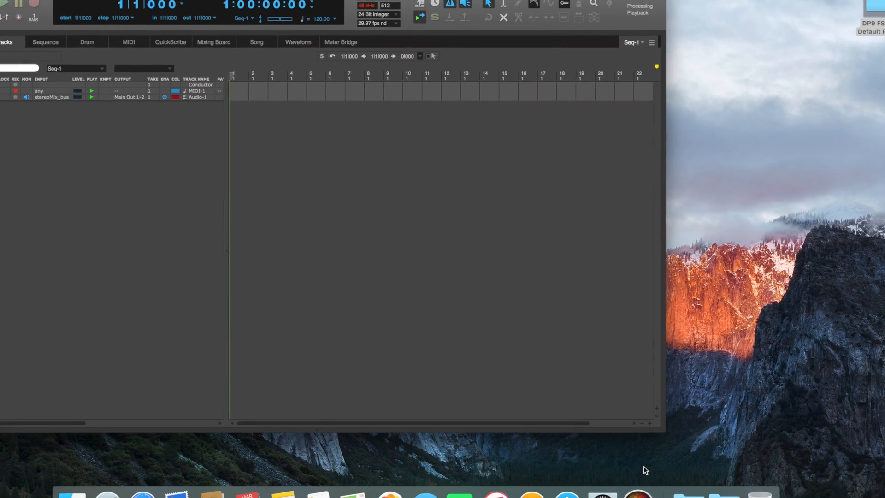
Save the project as LastName_FirstName_StudentID#_AssignmentTitle_MIX 01 via Save As
click(93, 5)
mouse_move(100, 16)
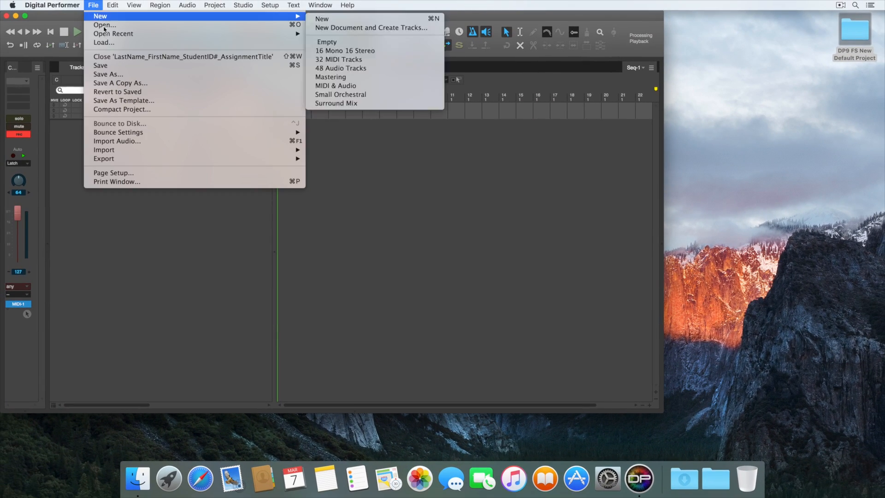
click(107, 74)
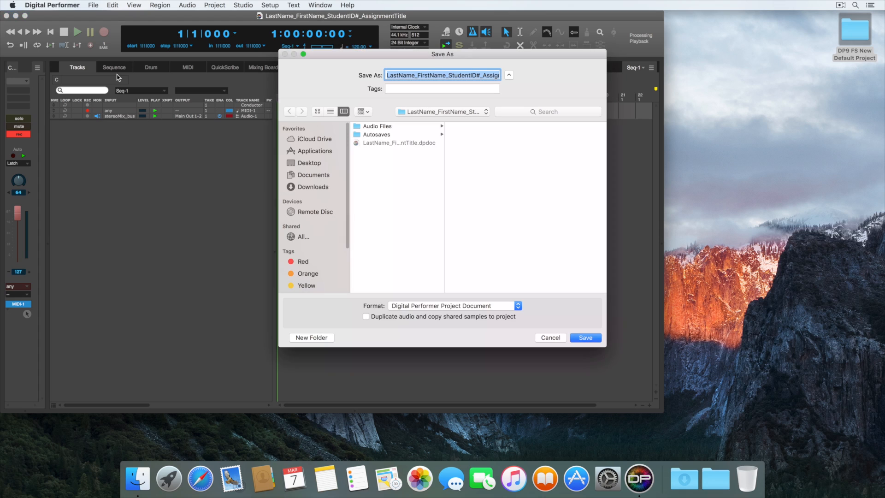
key(Right)
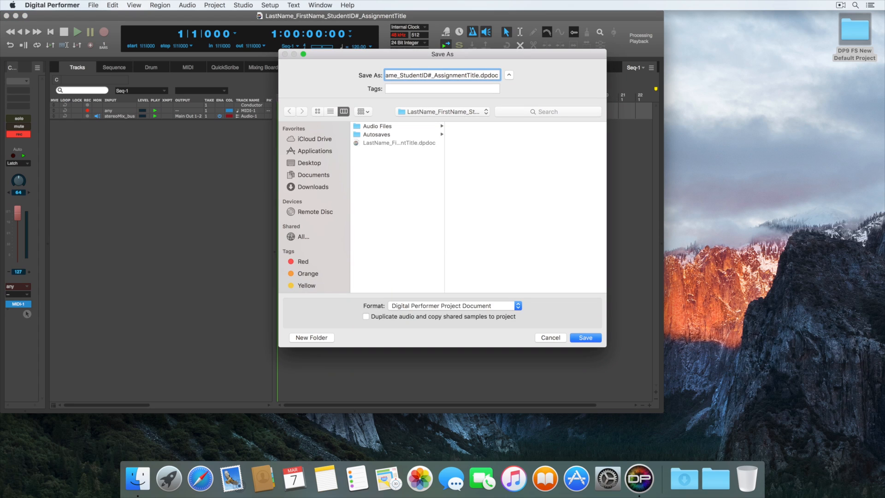
text(_MIX )
text(01)
key(Return)
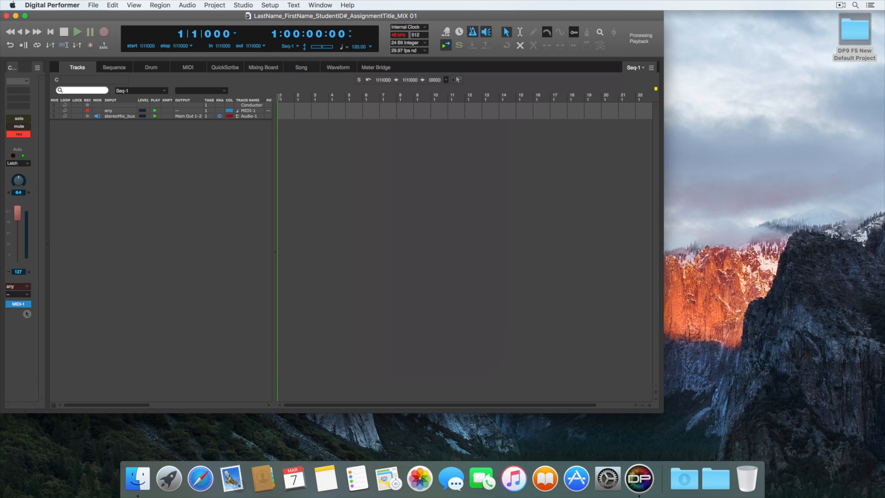